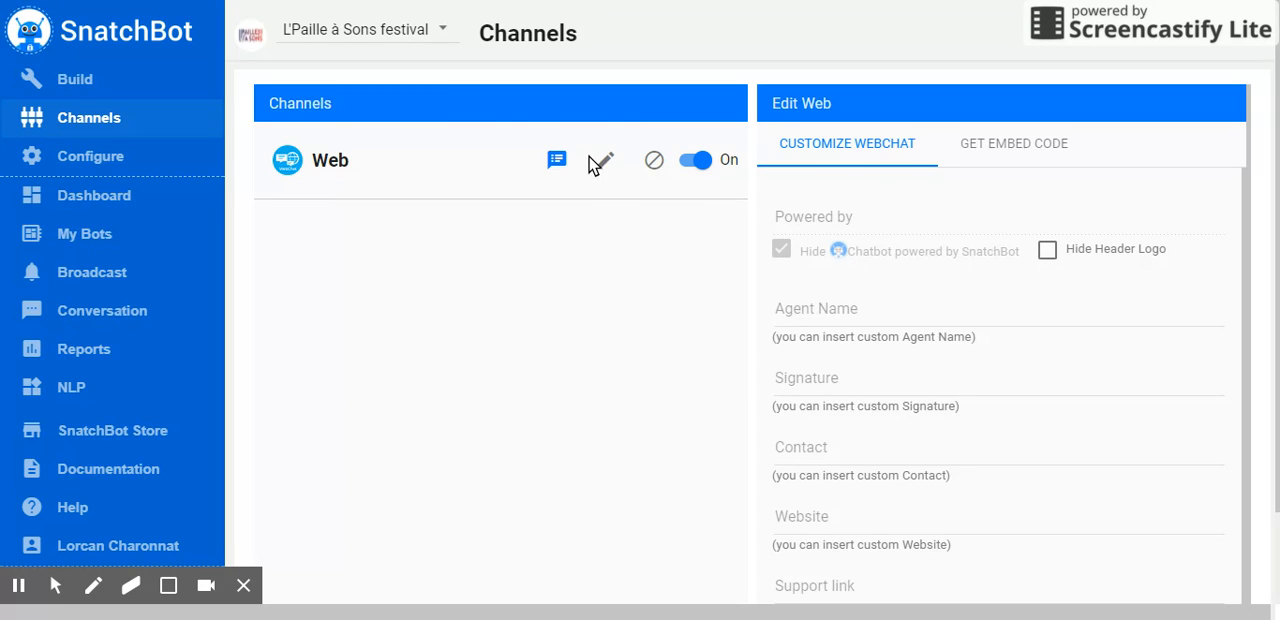
Examine the Web channel's embed code and return to its webchat customization settings
left_click(1027, 152)
scroll(943, 432, "down", 4)
scroll(962, 327, "up", 2)
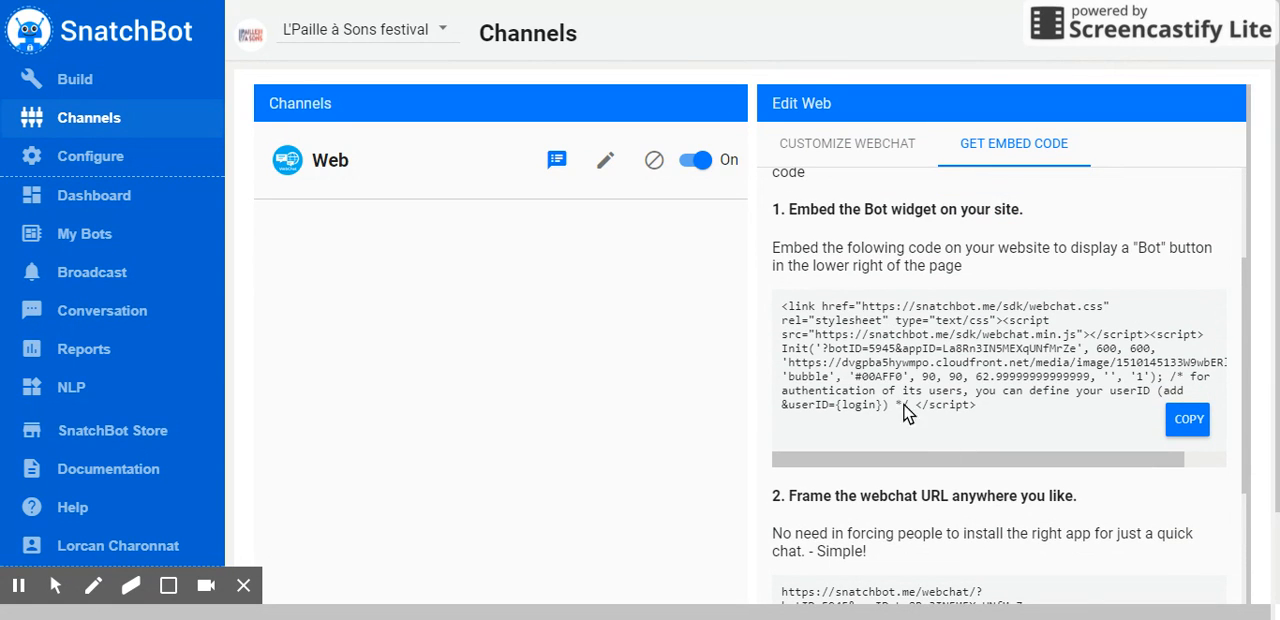
scroll(994, 451, "up", 3)
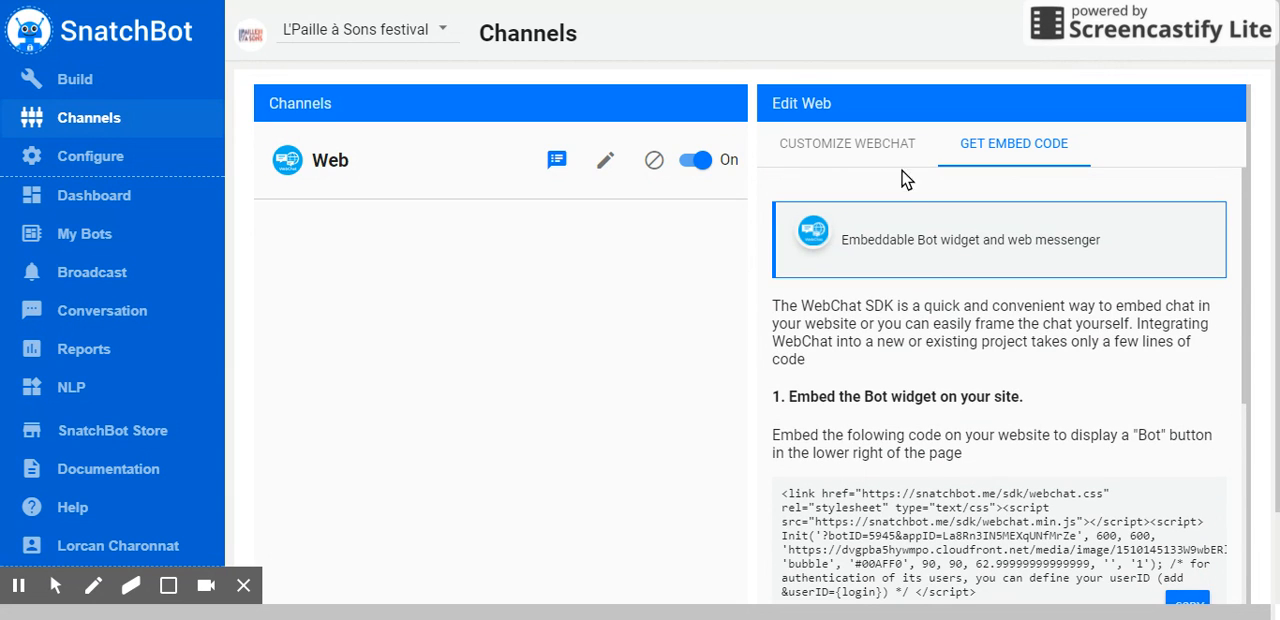
left_click(857, 146)
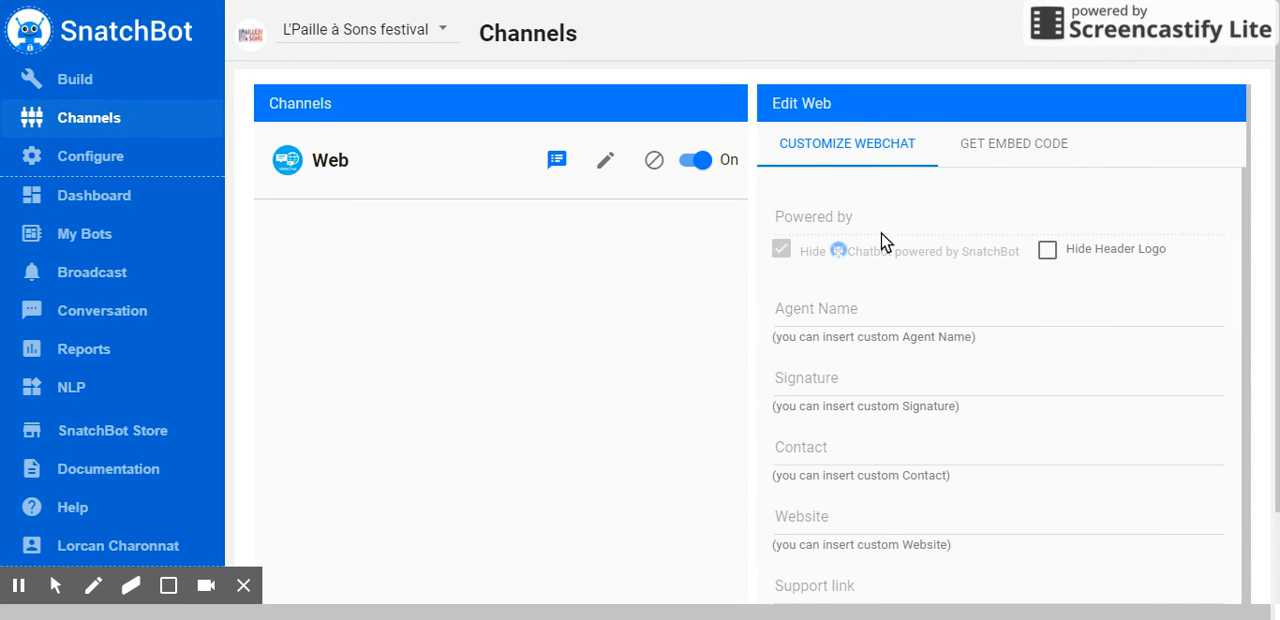
Examine the Web channel's customization fields, from Agent Name down to Email link
left_click(607, 162)
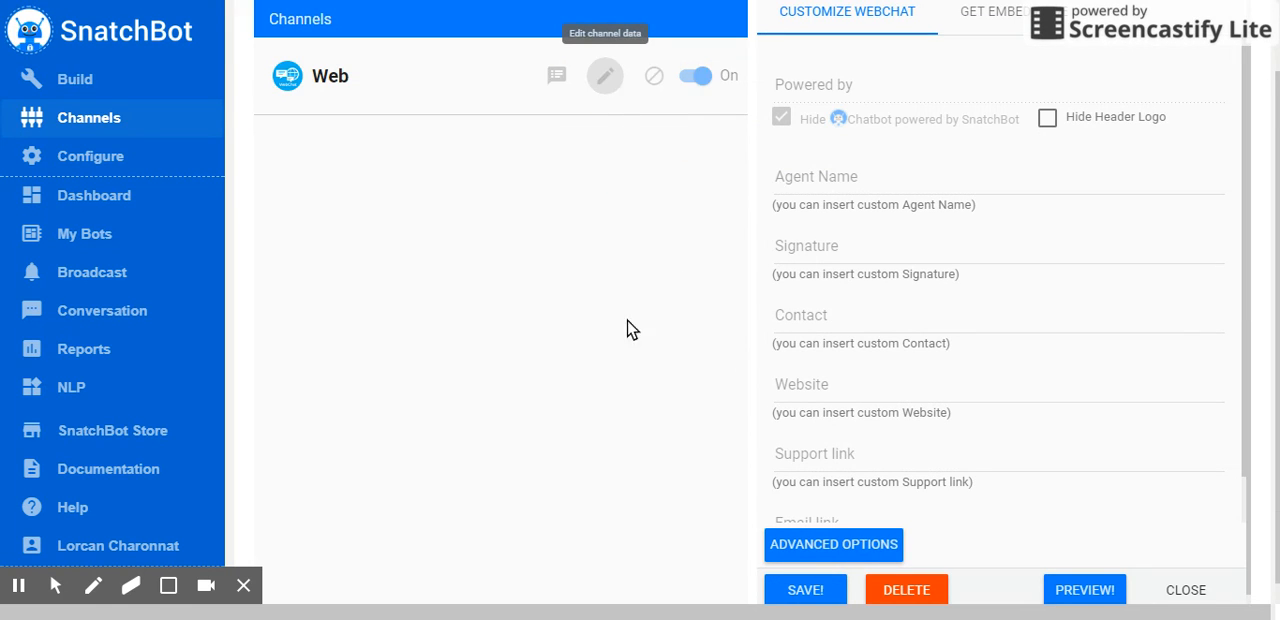
scroll(592, 317, "up", 1)
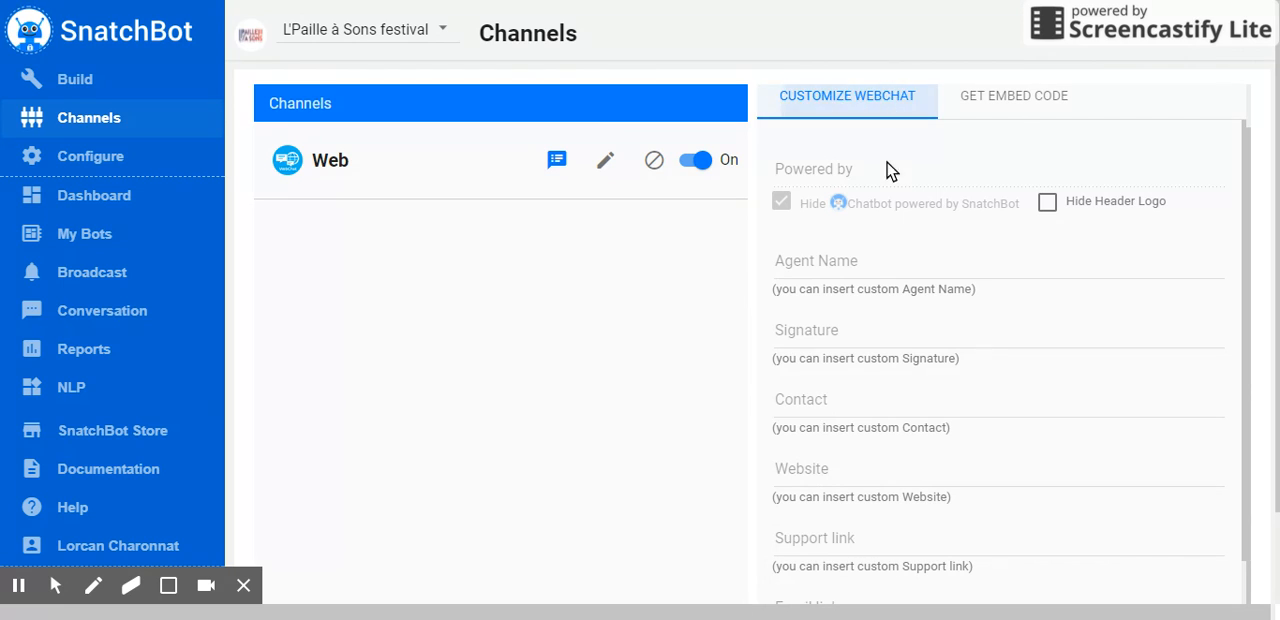
scroll(900, 303, "up", 1)
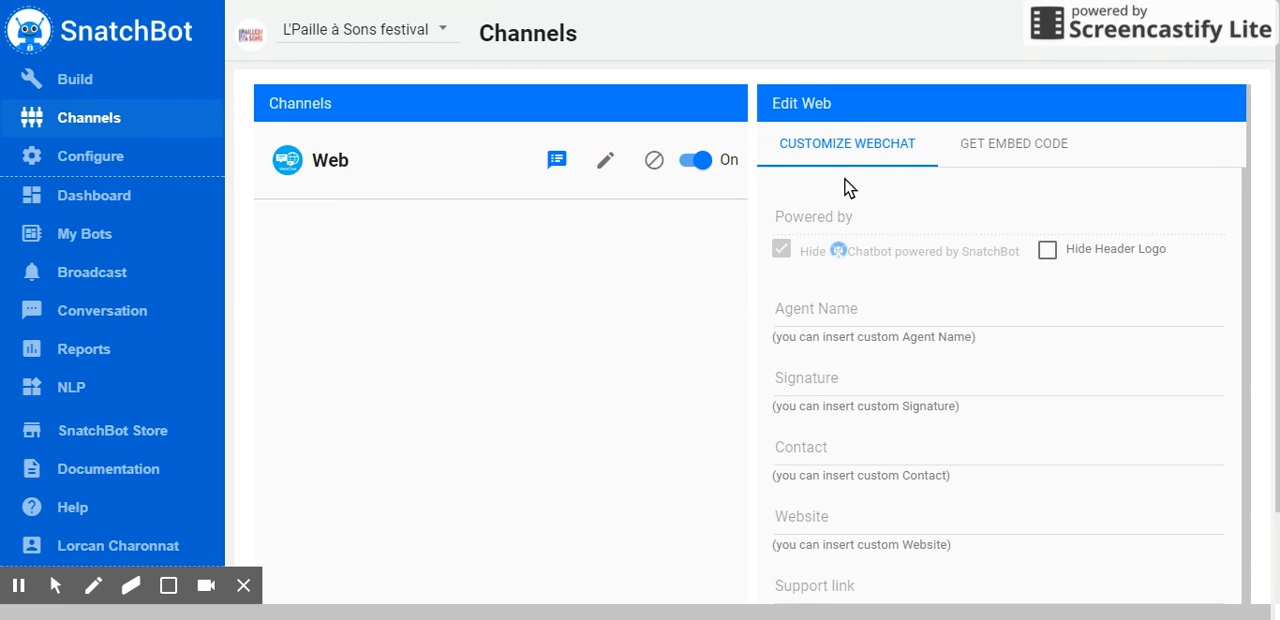
scroll(859, 294, "down", 1)
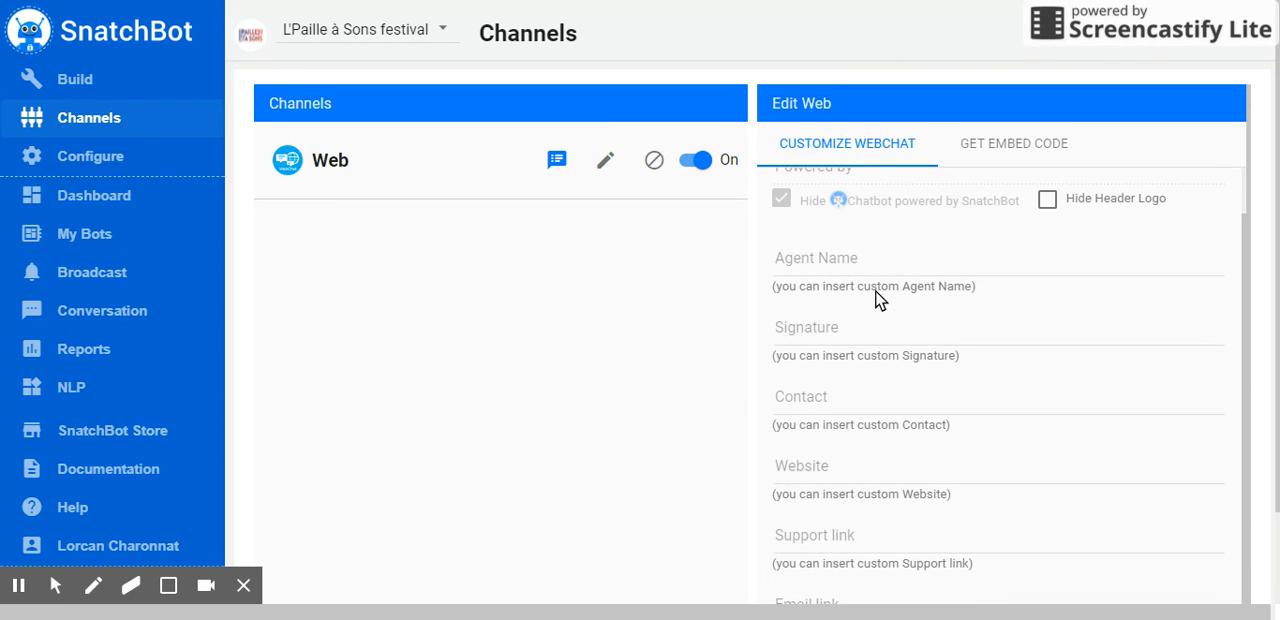
left_click(862, 260)
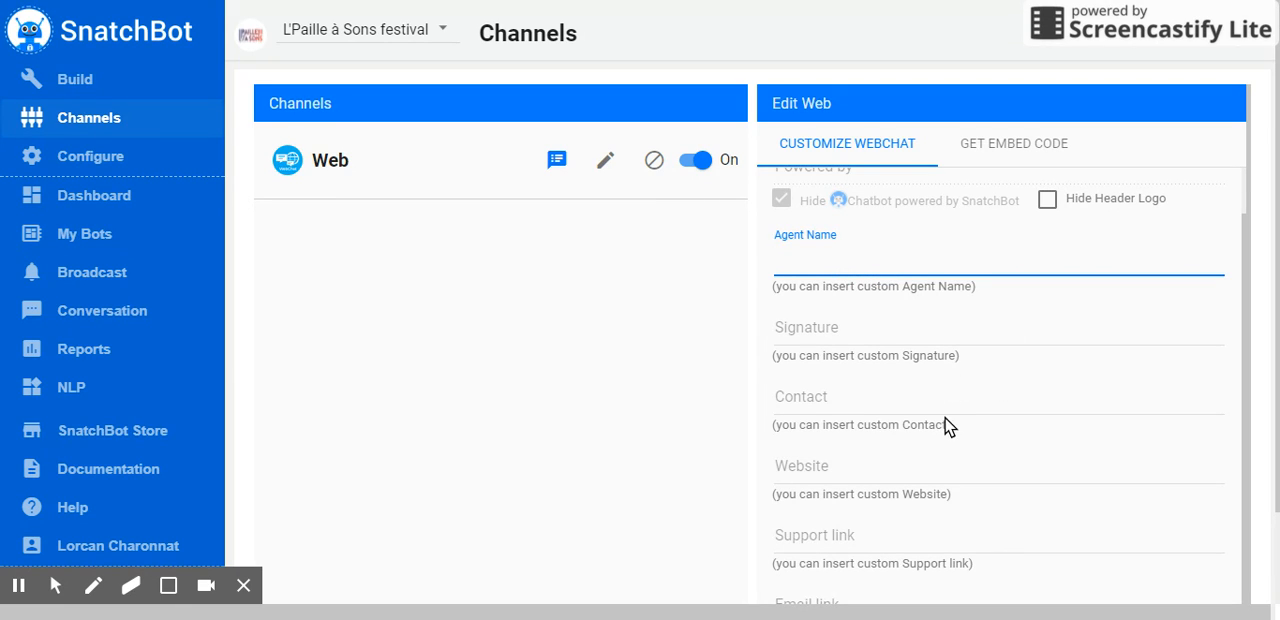
left_click(874, 412)
scroll(908, 346, "down", 1)
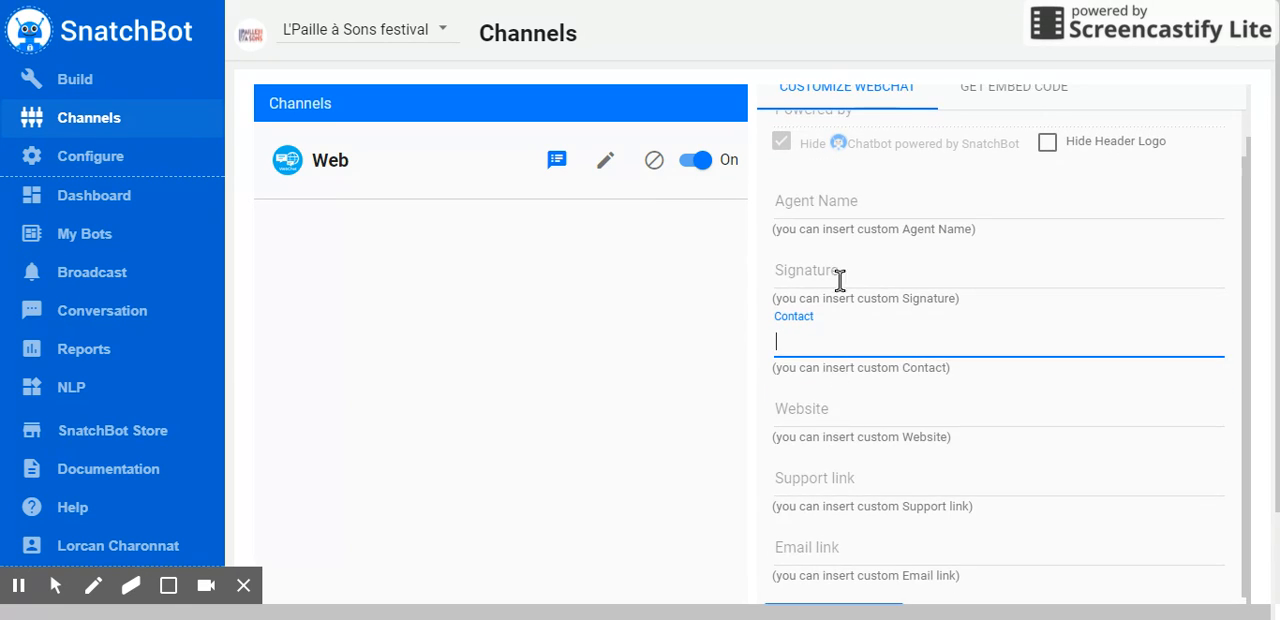
scroll(857, 271, "down", 2)
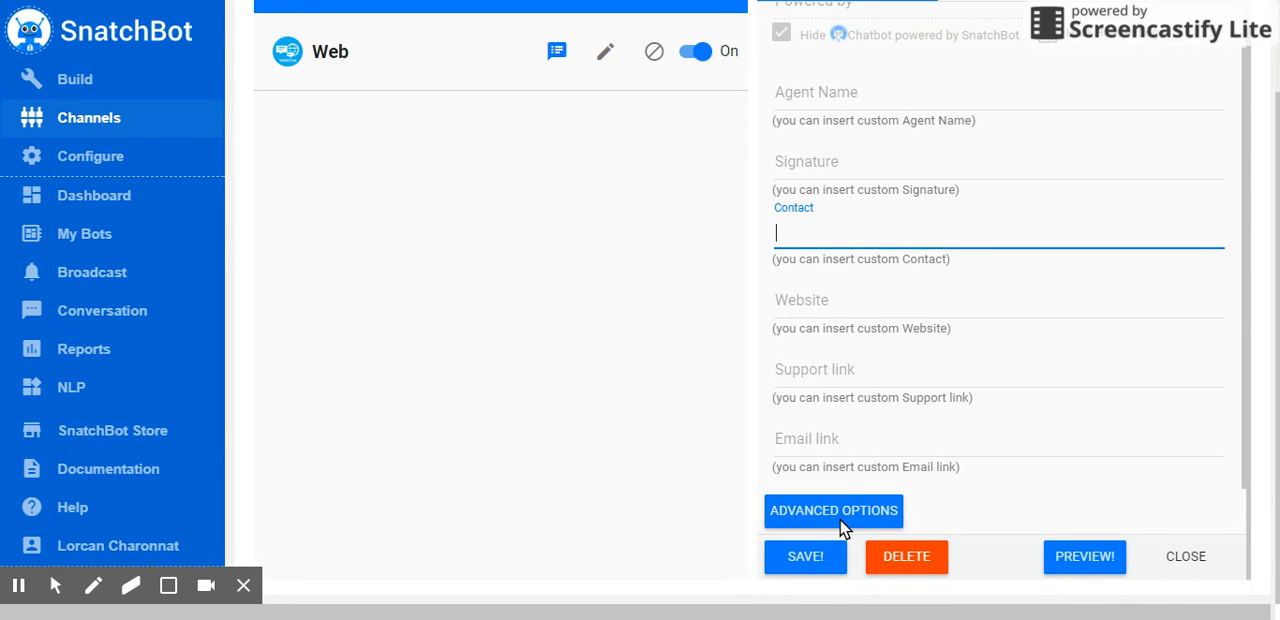
Open the advanced options of the Web channel and examine the button settings, colour settings and chat preview
left_click(841, 524)
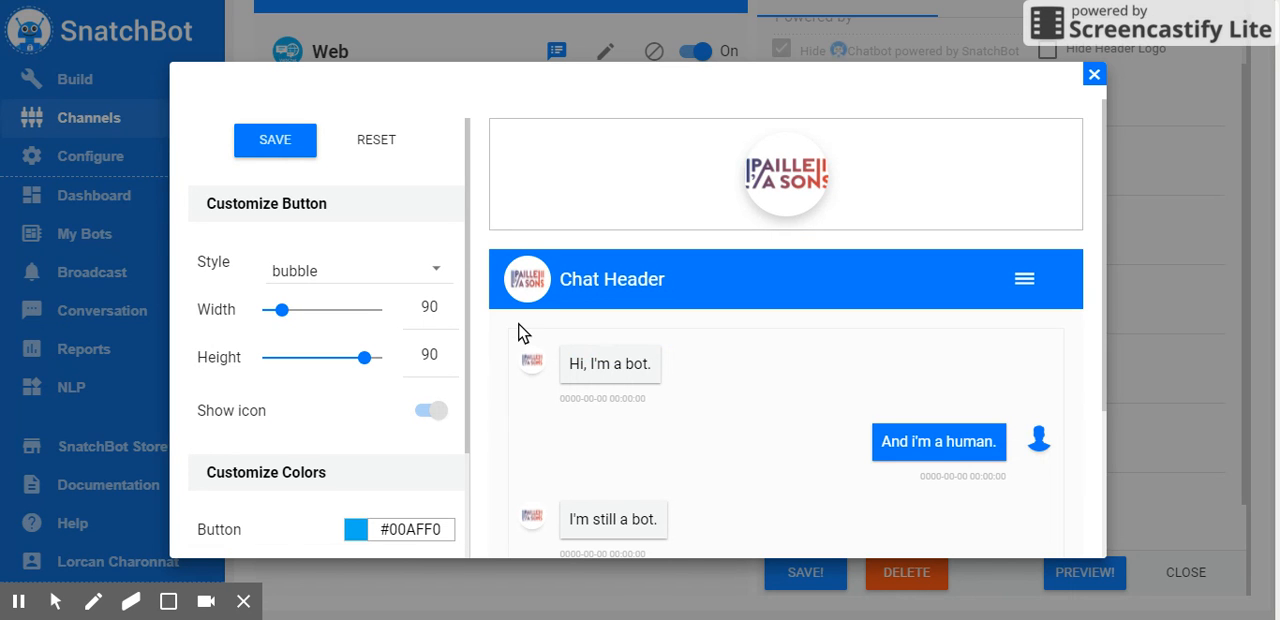
scroll(518, 333, "down", 2)
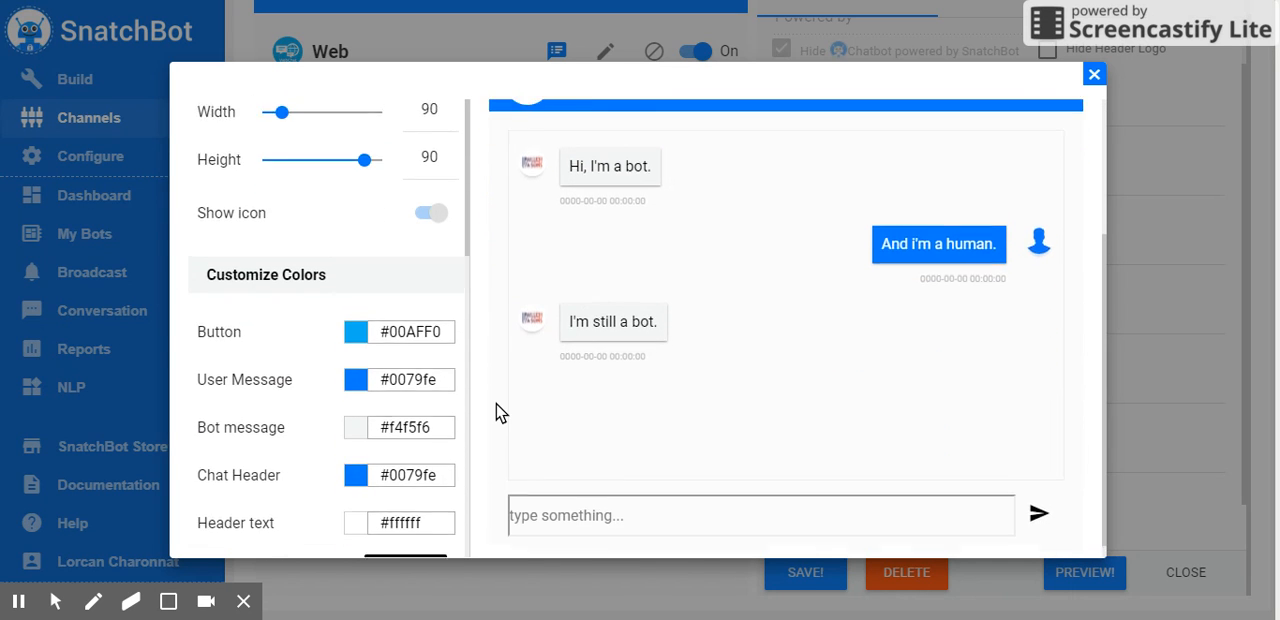
scroll(500, 413, "up", 2)
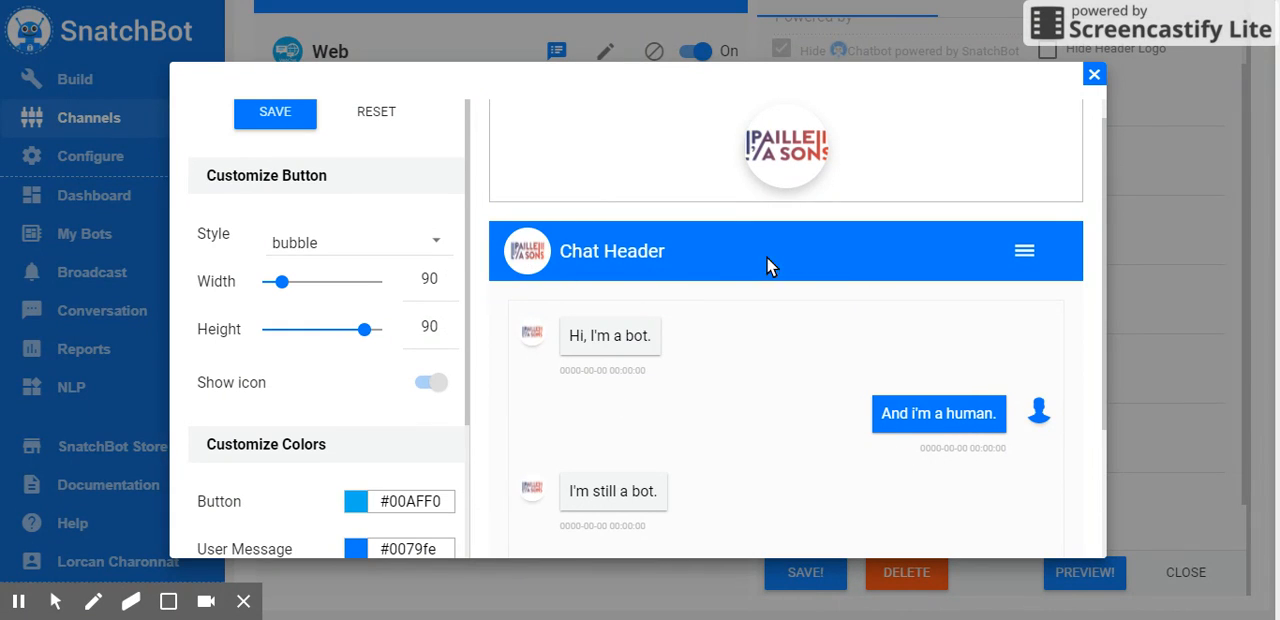
scroll(627, 282, "up", 1)
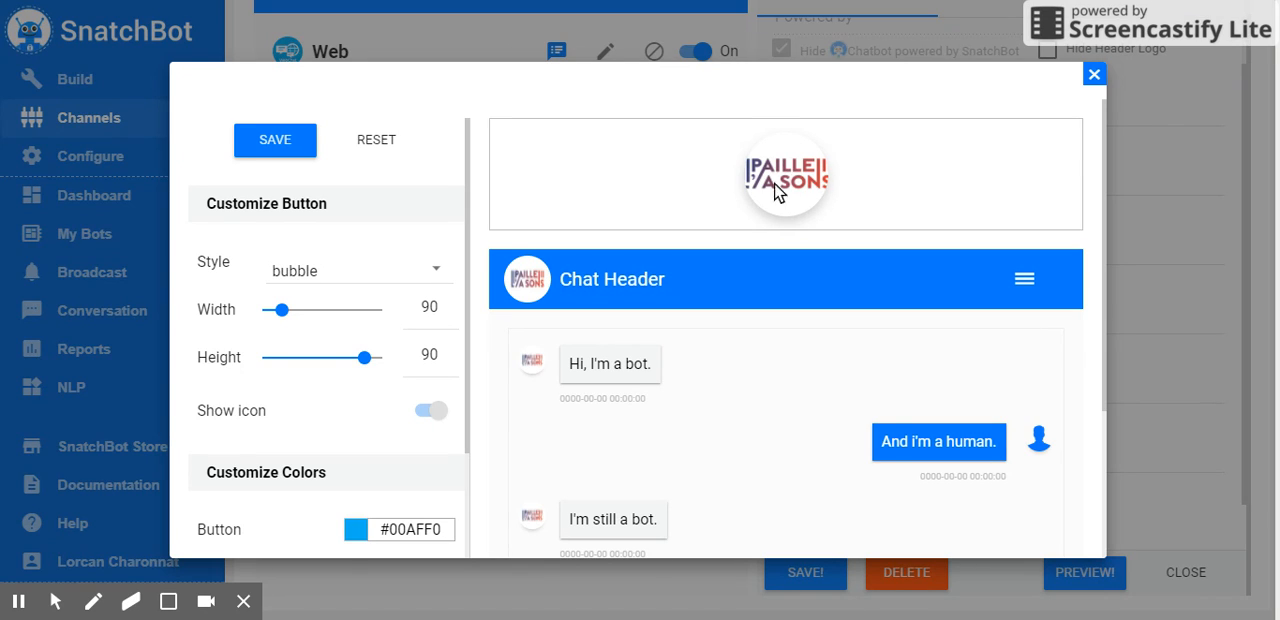
scroll(697, 415, "down", 2)
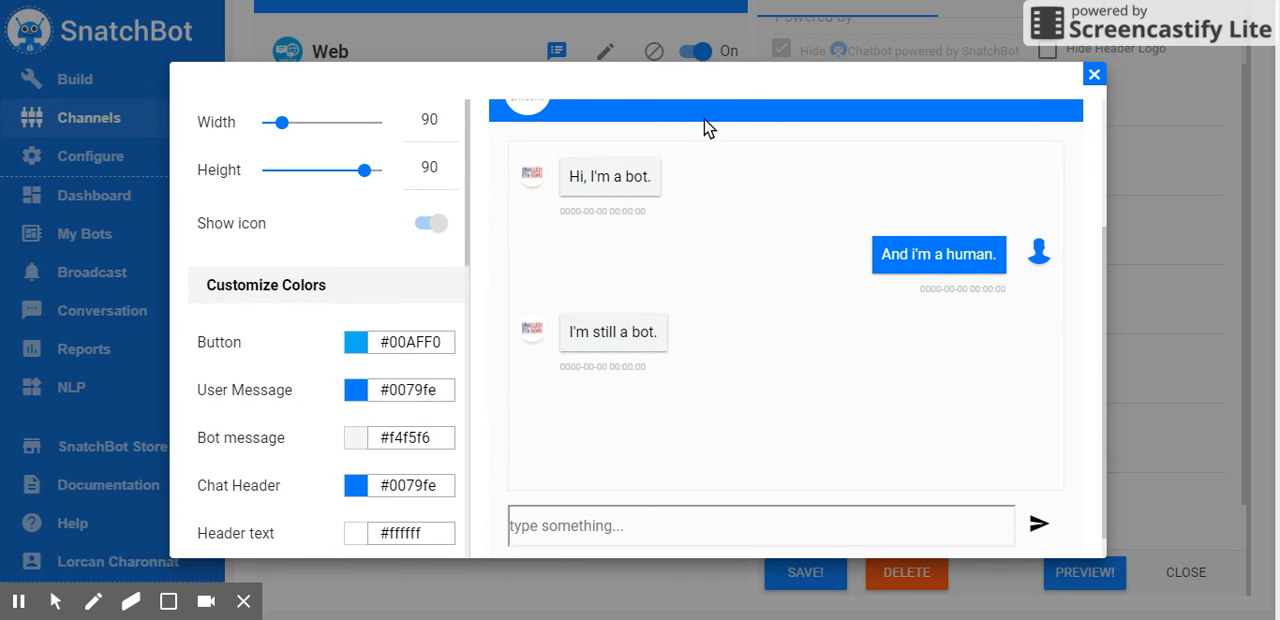
scroll(727, 270, "up", 2)
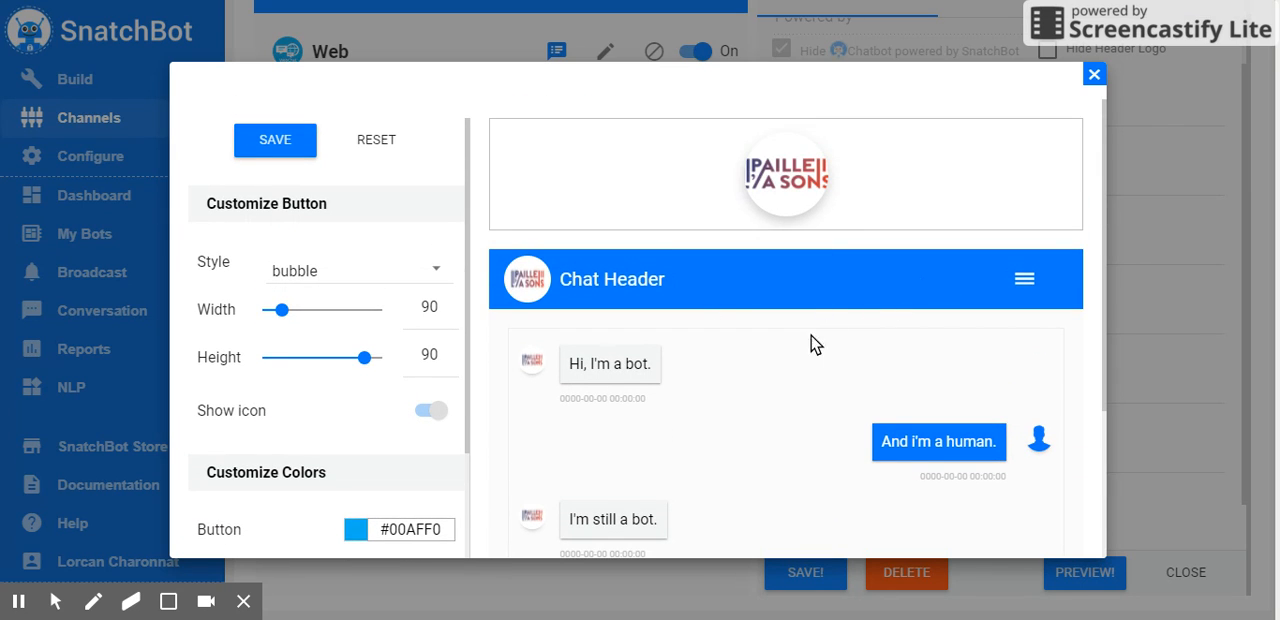
scroll(735, 420, "down", 2)
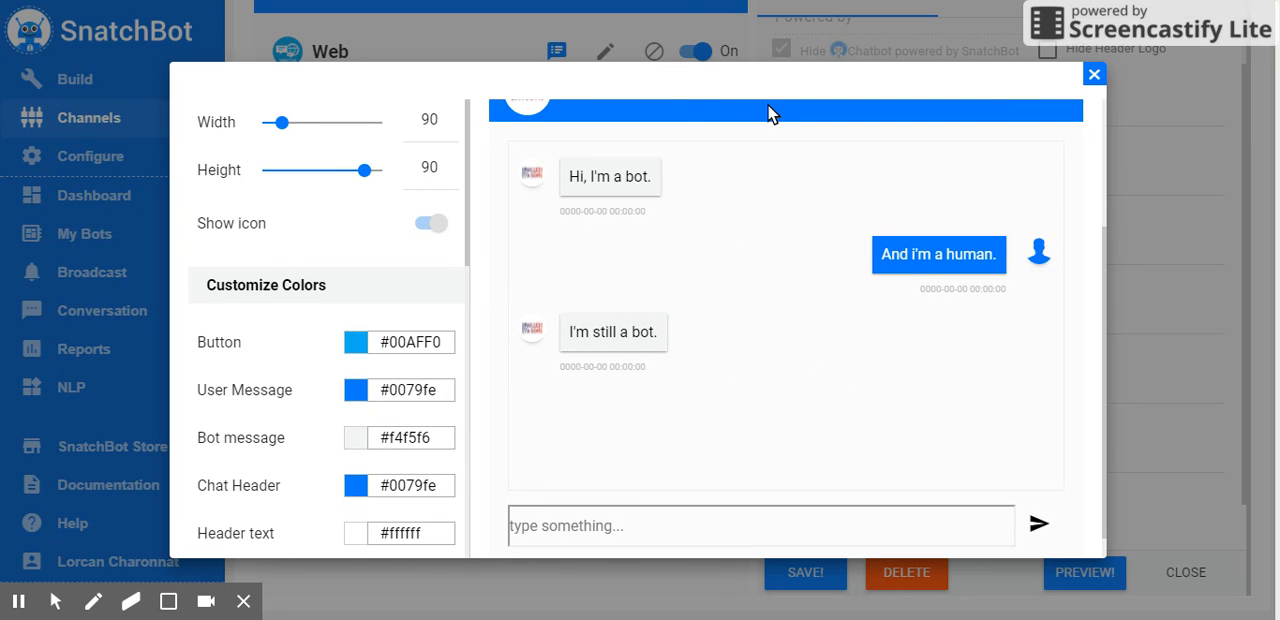
scroll(705, 360, "up", 1)
scroll(681, 420, "down", 1)
Set the webchat's Chat Header colour to the purple 952CA7
left_click(358, 458)
scroll(420, 409, "down", 3)
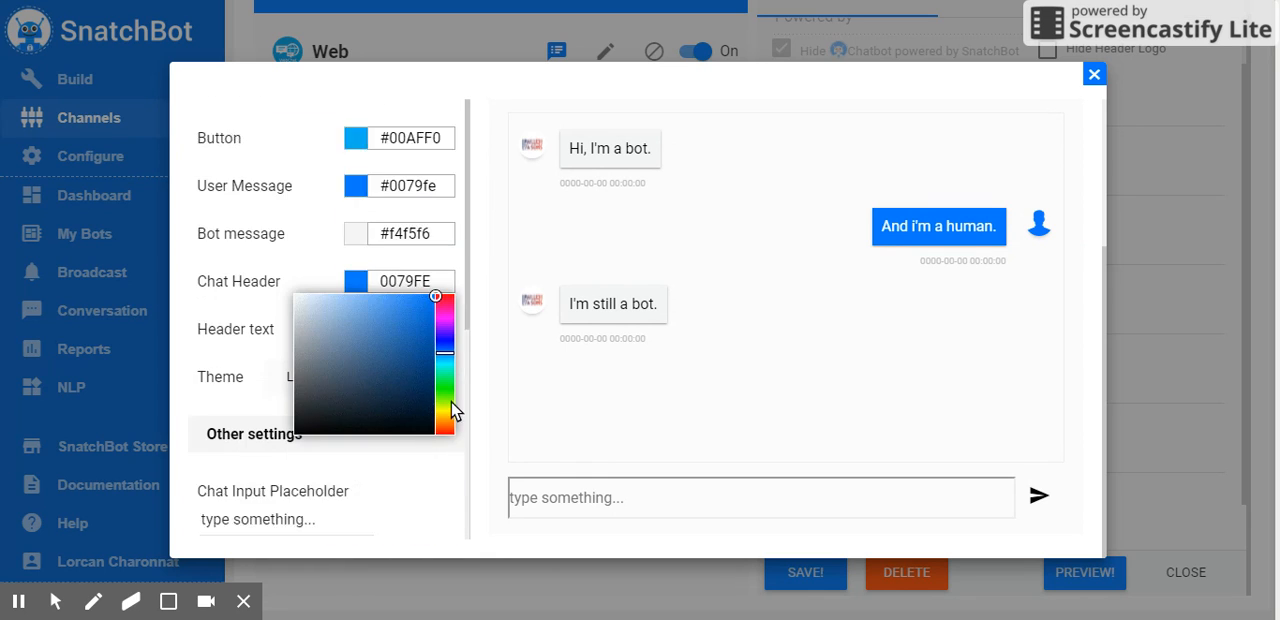
left_click(449, 219)
mouse_move(388, 268)
left_mouse_down()
mouse_move(402, 216)
mouse_move(415, 229)
mouse_move(404, 236)
mouse_move(415, 228)
left_mouse_up()
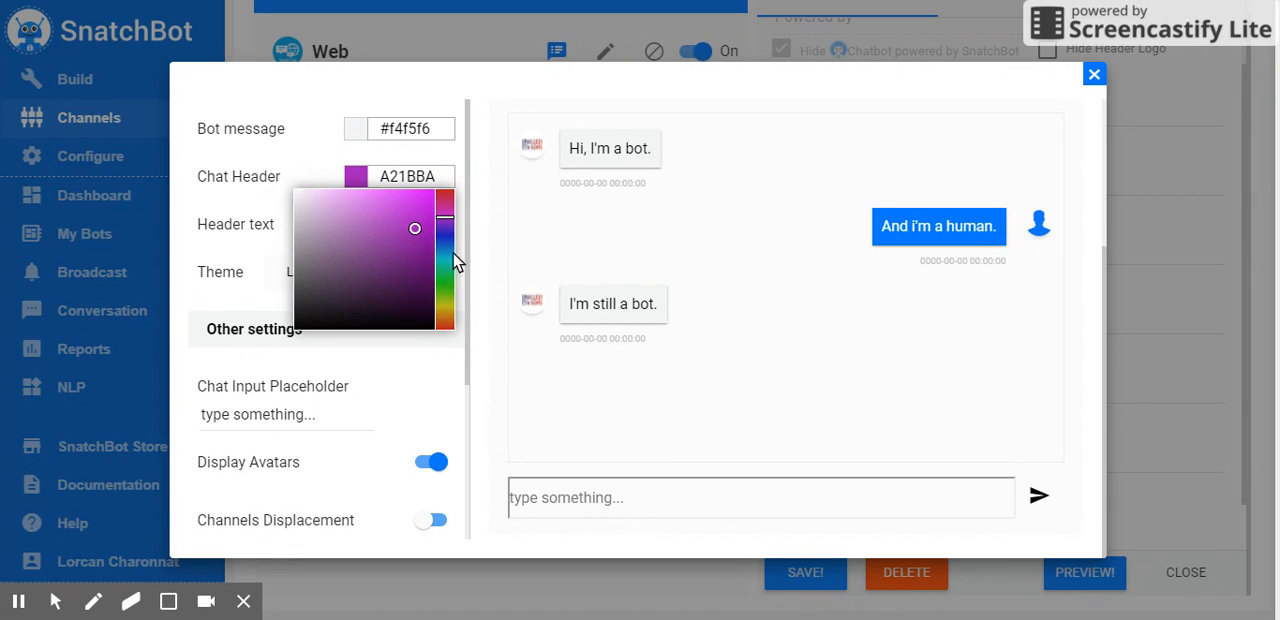
left_click_drag(397, 228, 398, 240)
scroll(571, 286, "up", 2)
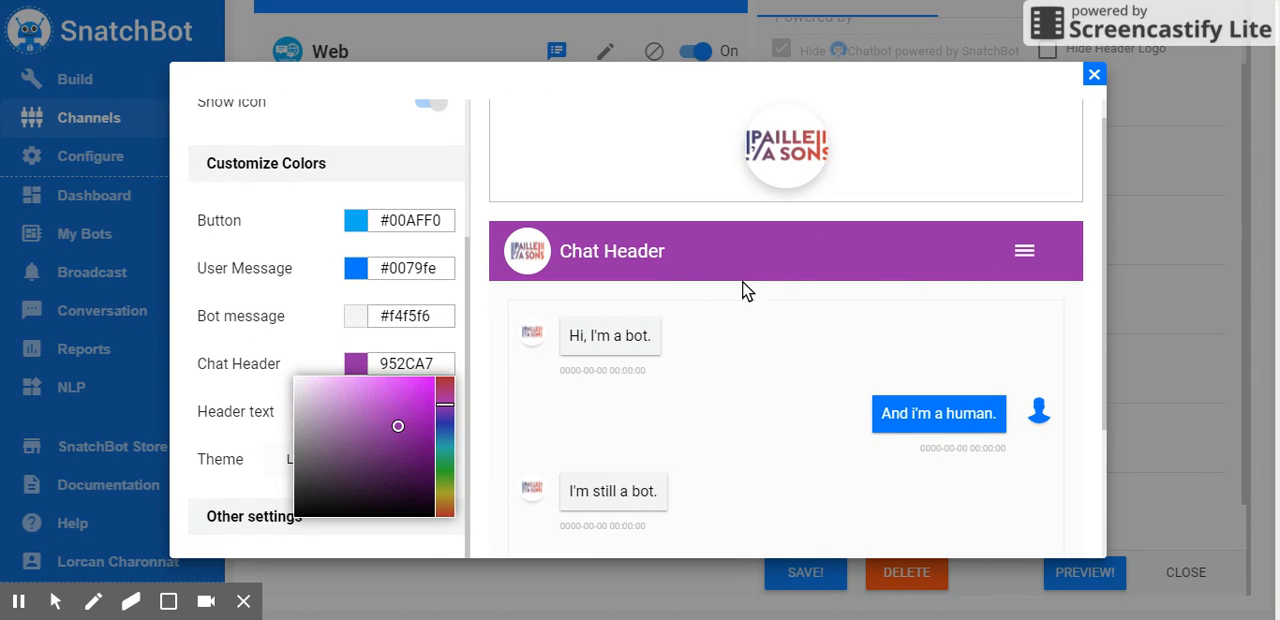
left_click(316, 347)
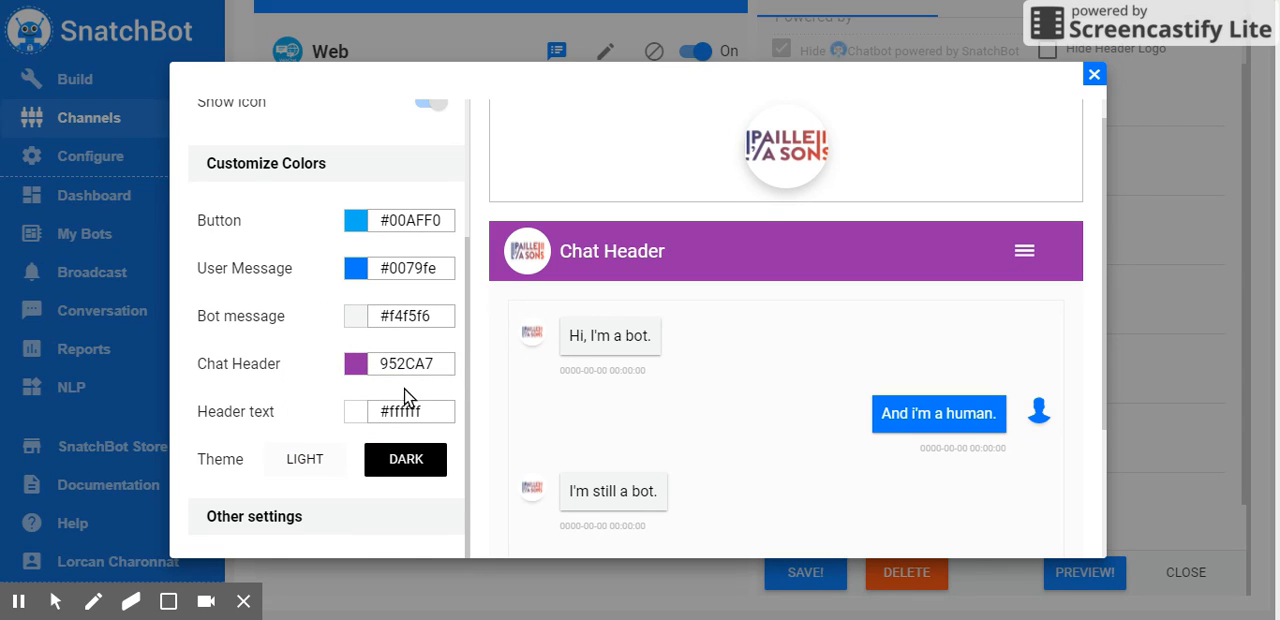
left_click(435, 360)
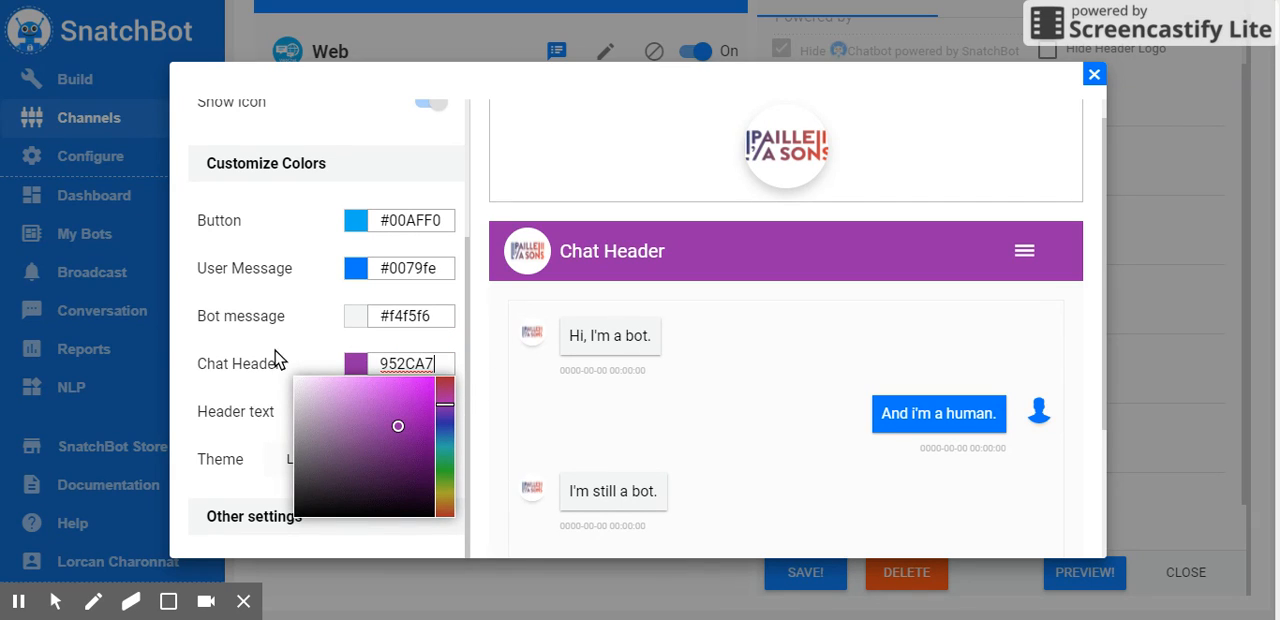
left_click(312, 350)
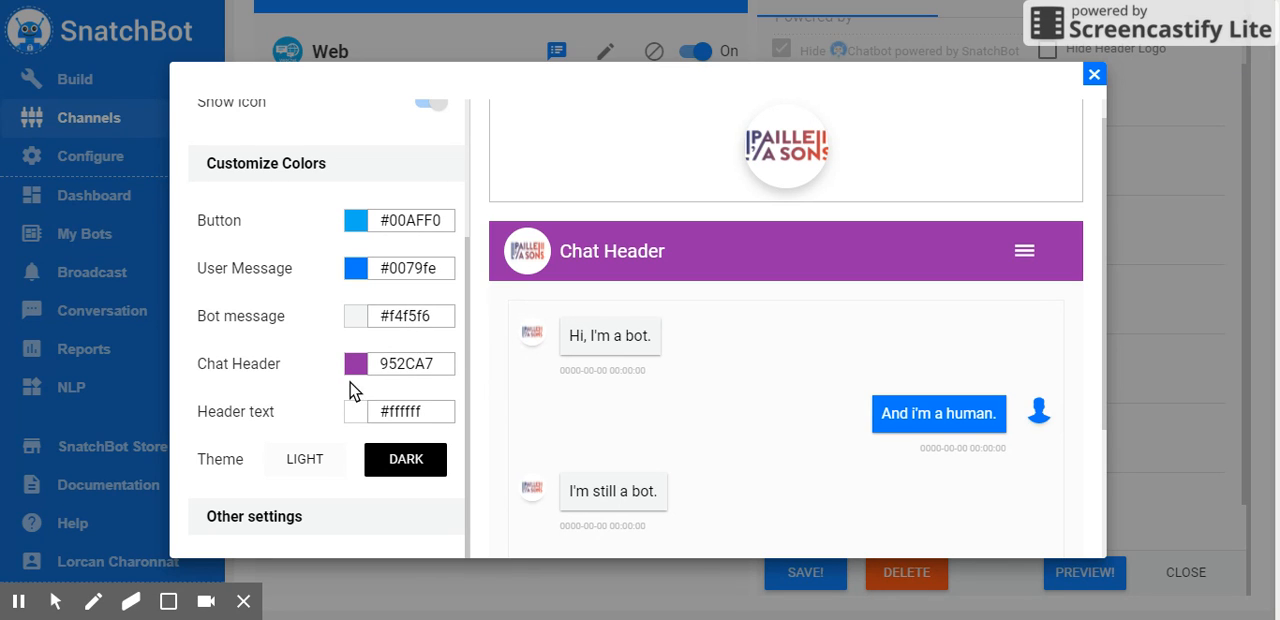
Try the Dark theme on the webchat and switch back to the Light theme
scroll(320, 350, "up", 1)
scroll(305, 347, "up", 2)
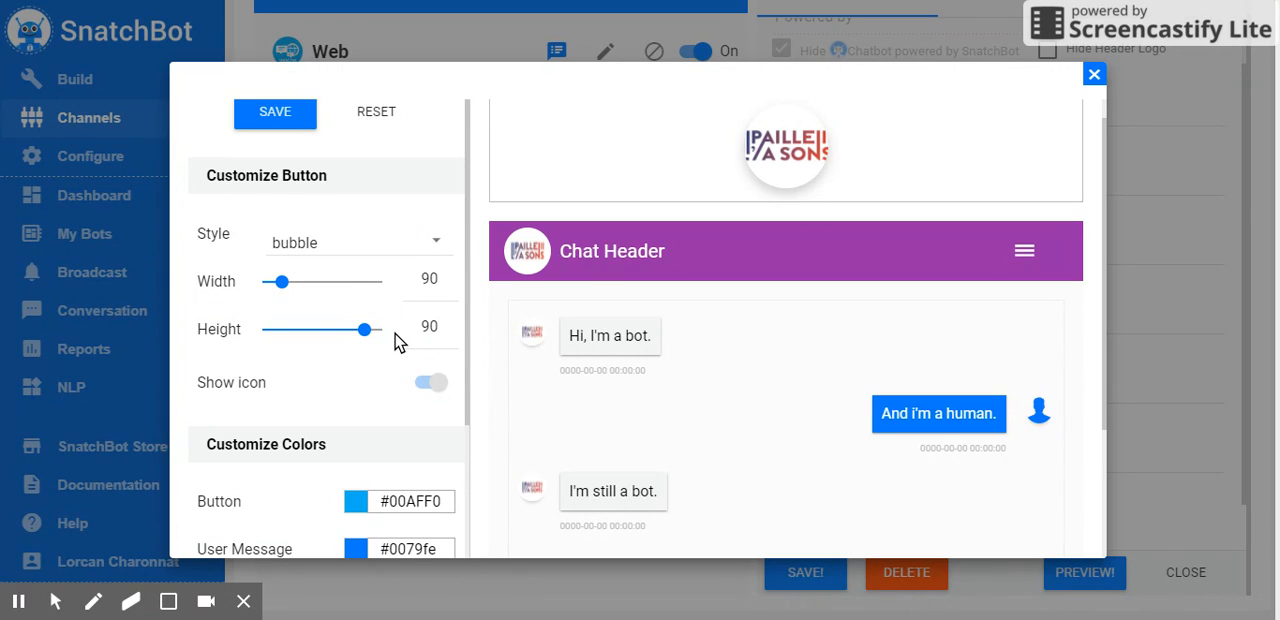
scroll(337, 391, "down", 6)
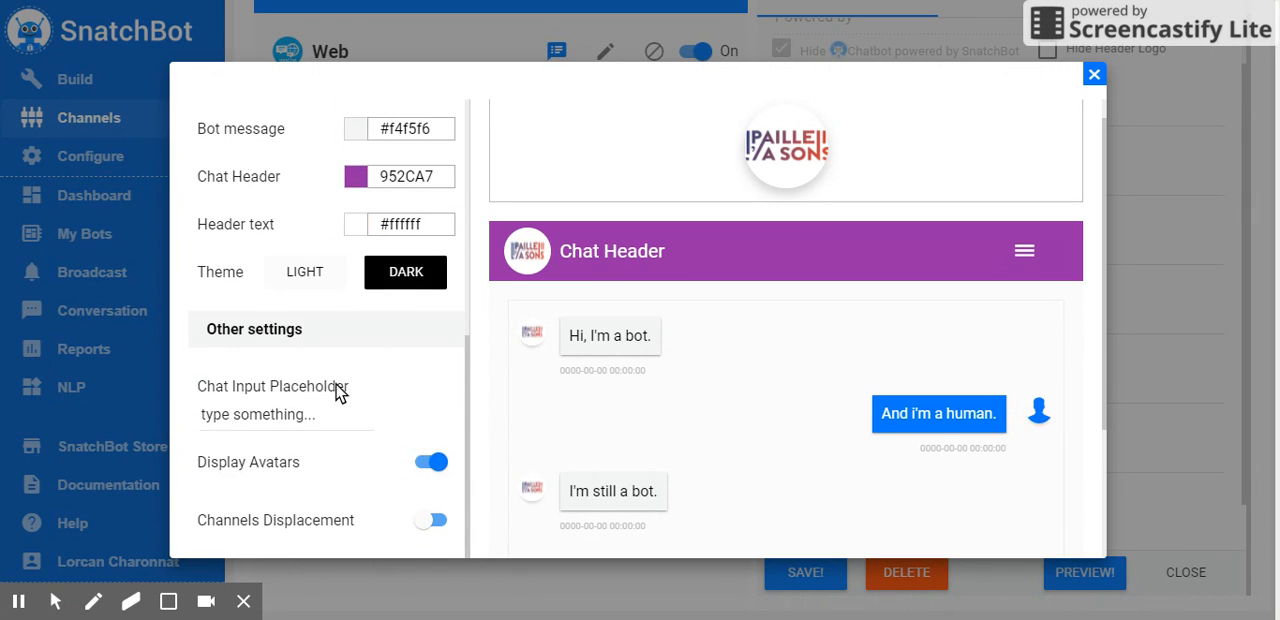
scroll(337, 391, "up", 1)
left_click(408, 275)
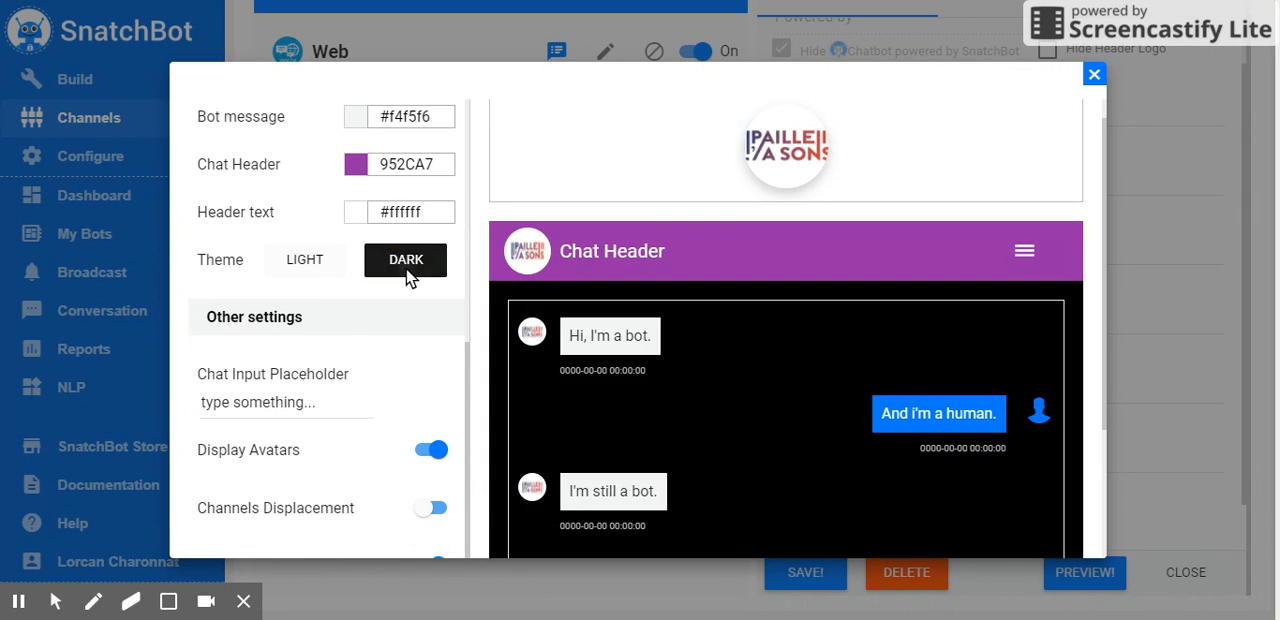
scroll(765, 385, "down", 2)
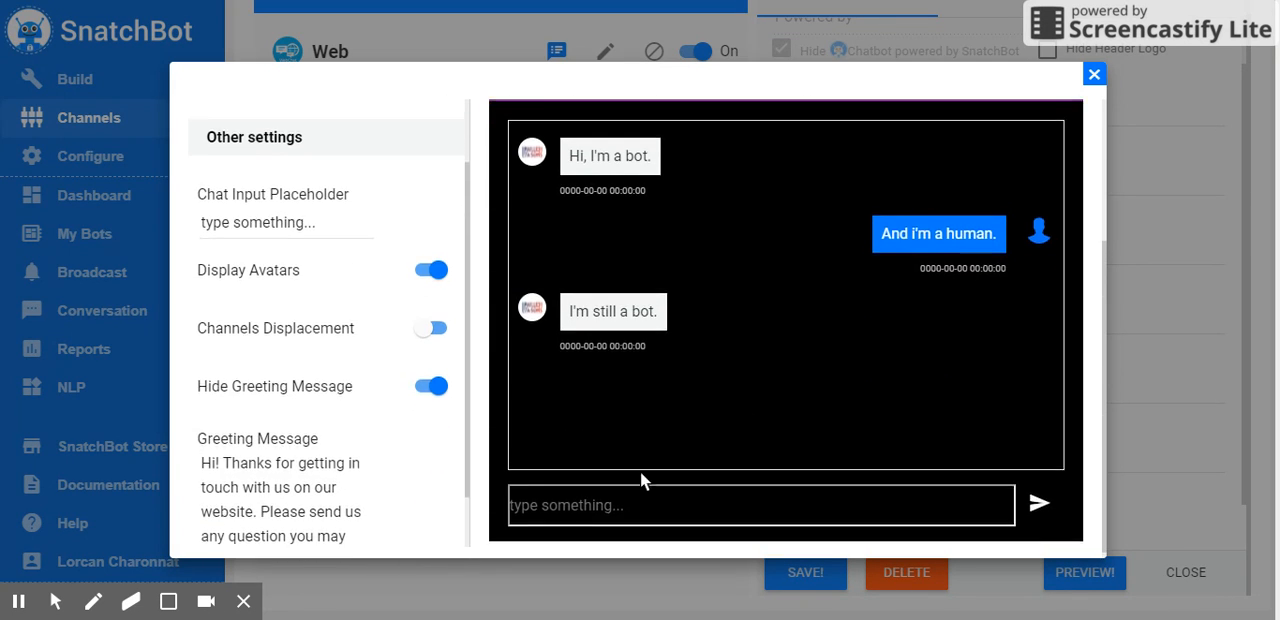
scroll(520, 462, "up", 2)
left_click(306, 262)
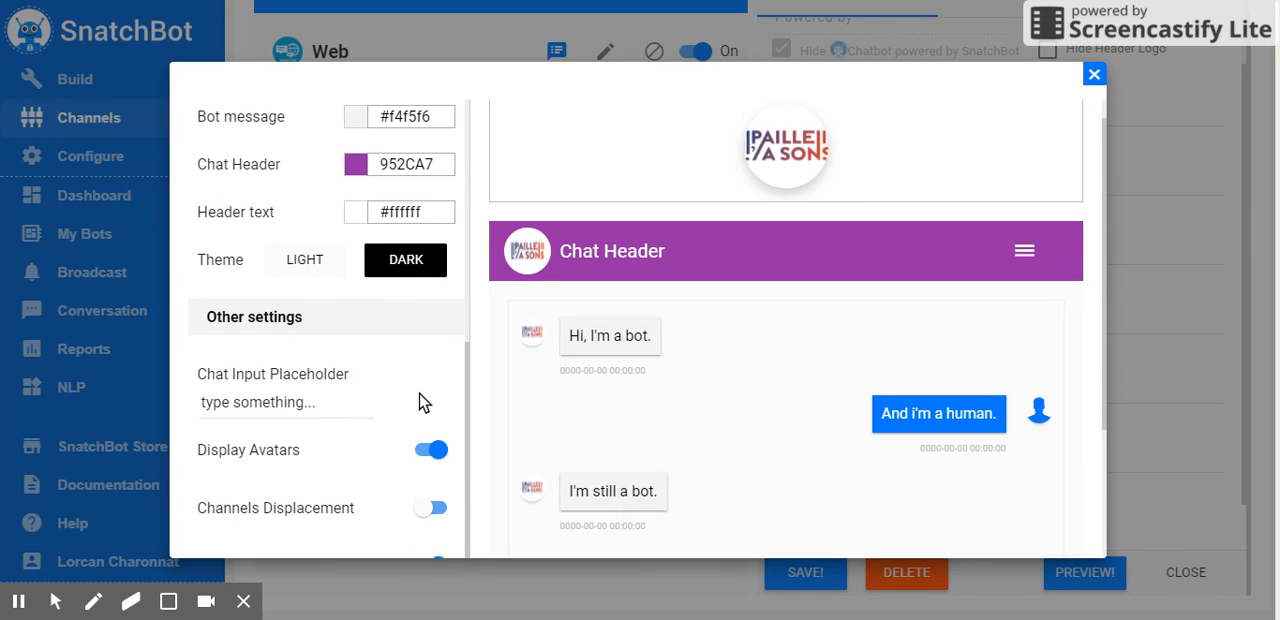
Copy the Chat Header colour 952CA7 into the User Message colour and apply it
scroll(420, 400, "up", 3)
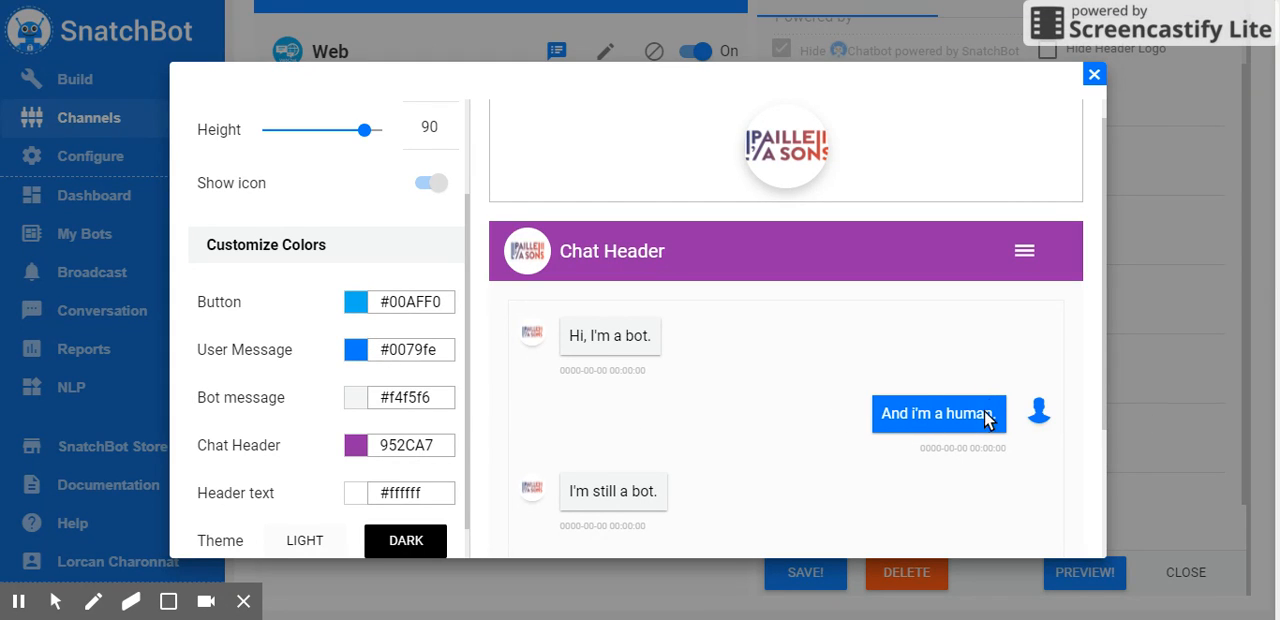
left_click(434, 443)
key("ctrl+c")
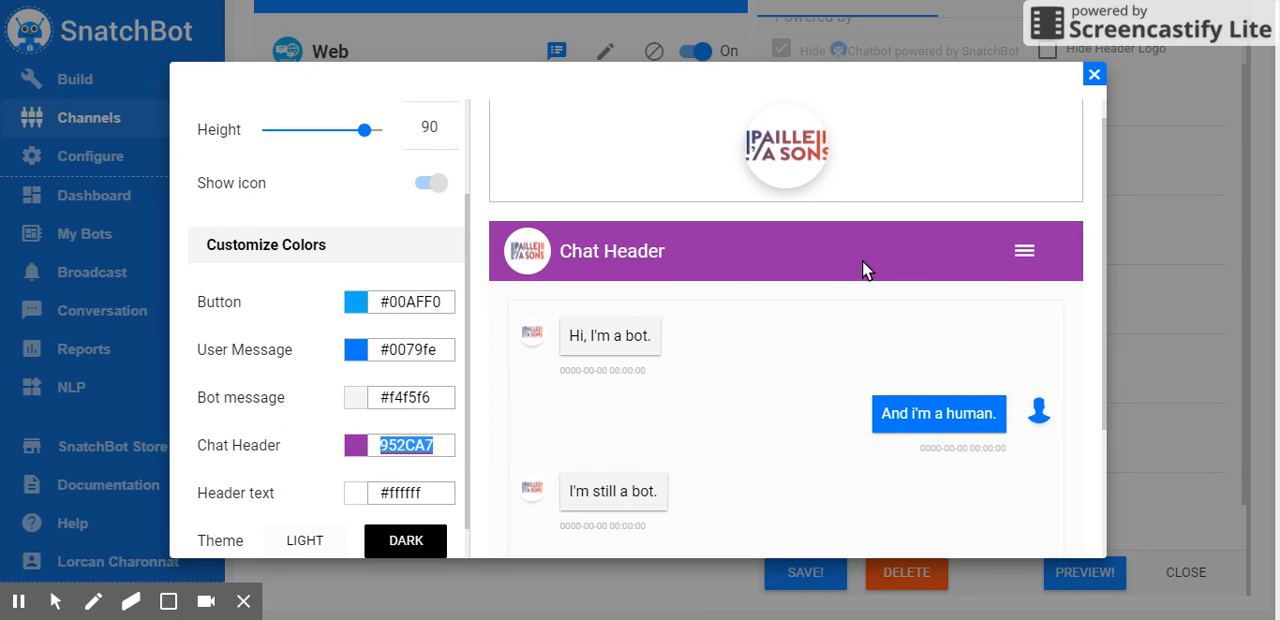
left_click(450, 351)
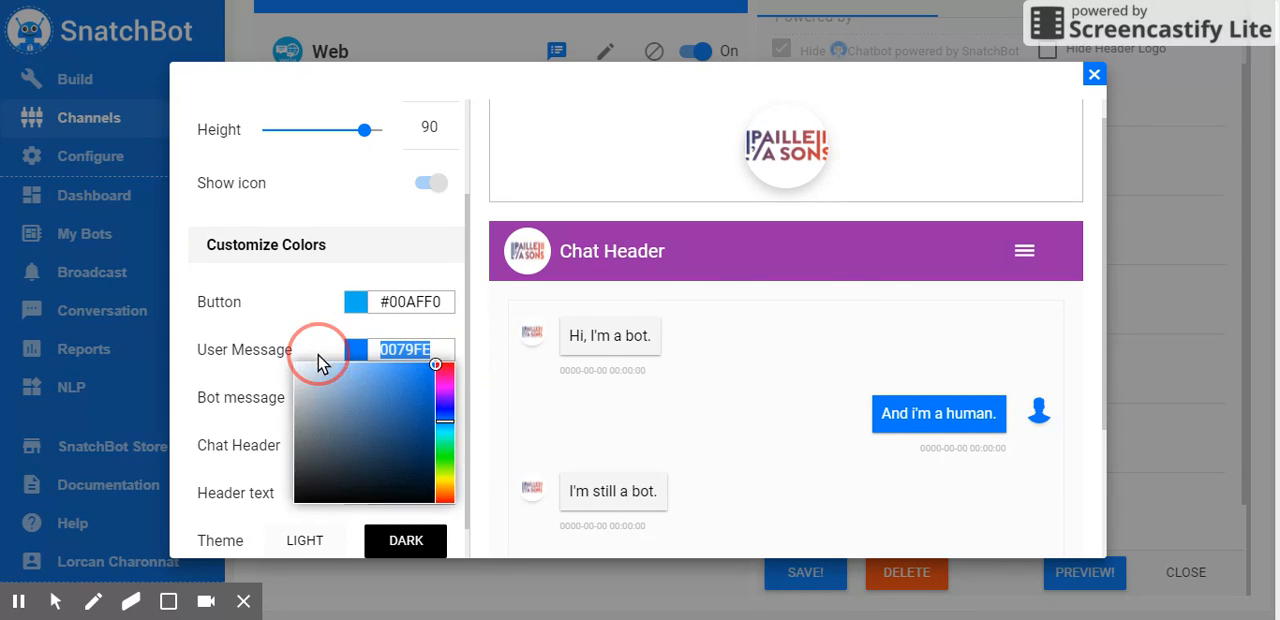
key("ctrl+v")
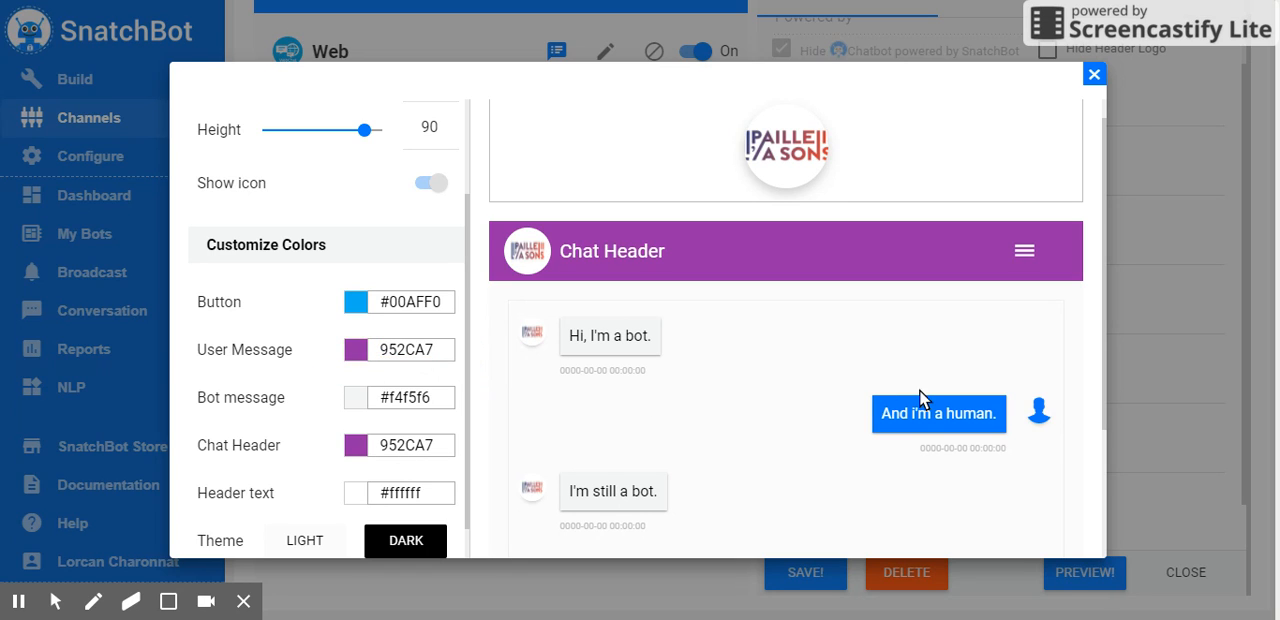
left_click(362, 351)
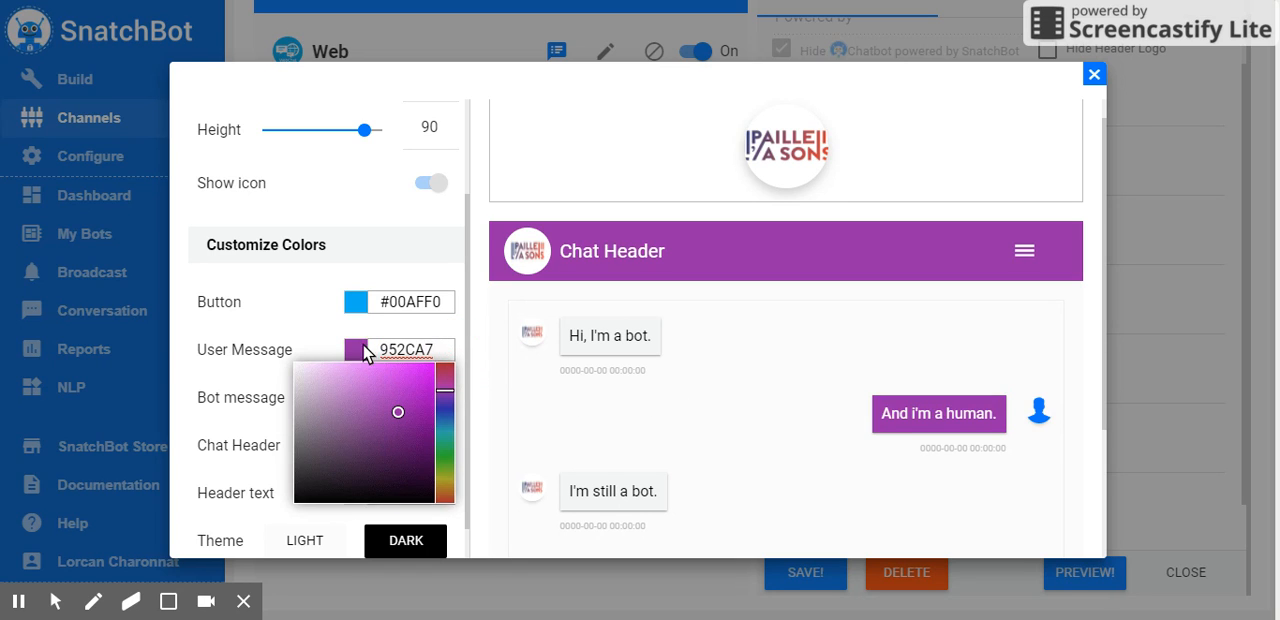
left_click(1005, 410)
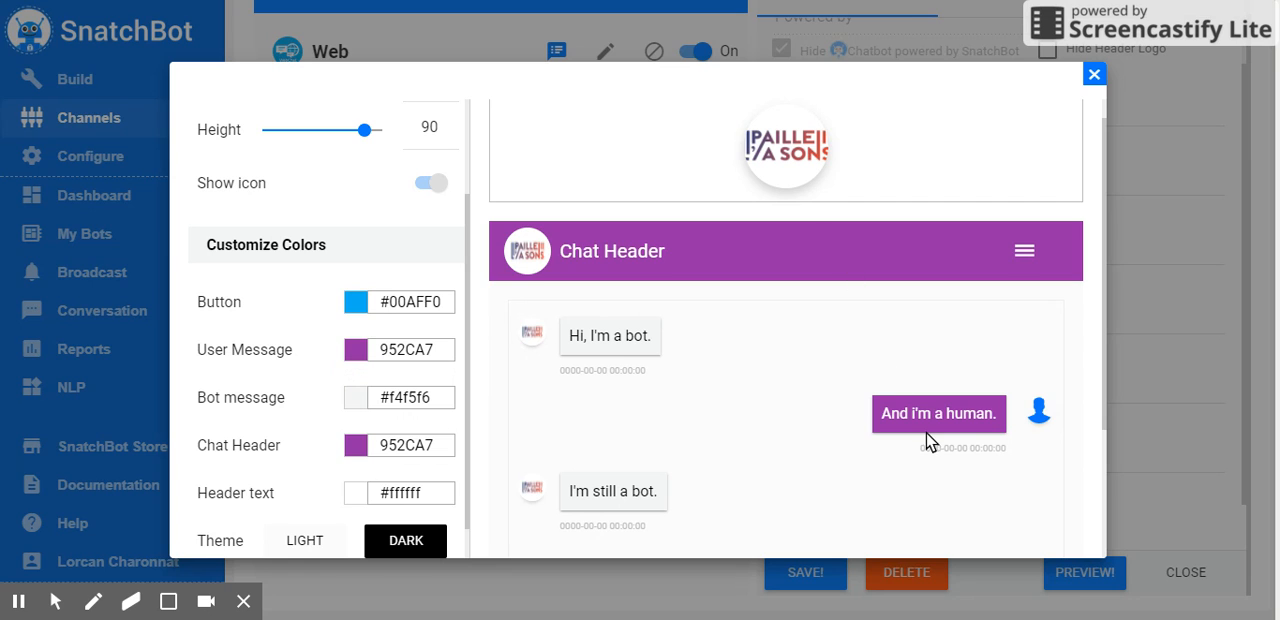
Save the webchat's appearance settings and close the advanced options
scroll(951, 477, "down", 2)
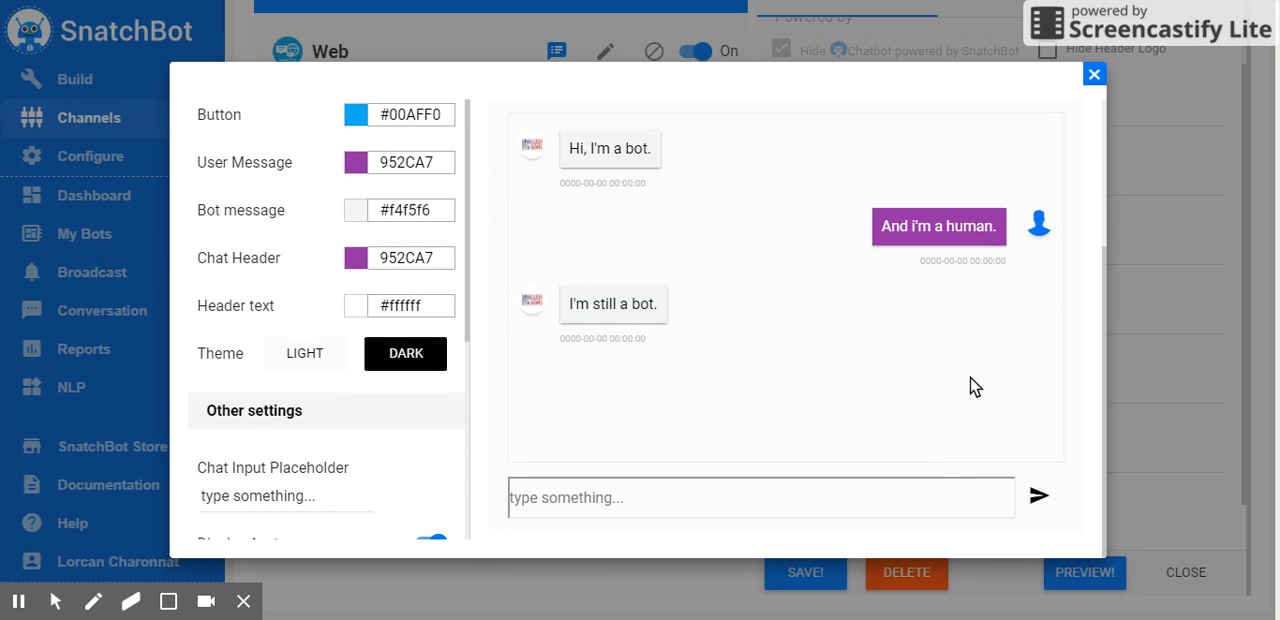
scroll(948, 400, "up", 2)
scroll(930, 385, "up", 2)
scroll(370, 265, "up", 3)
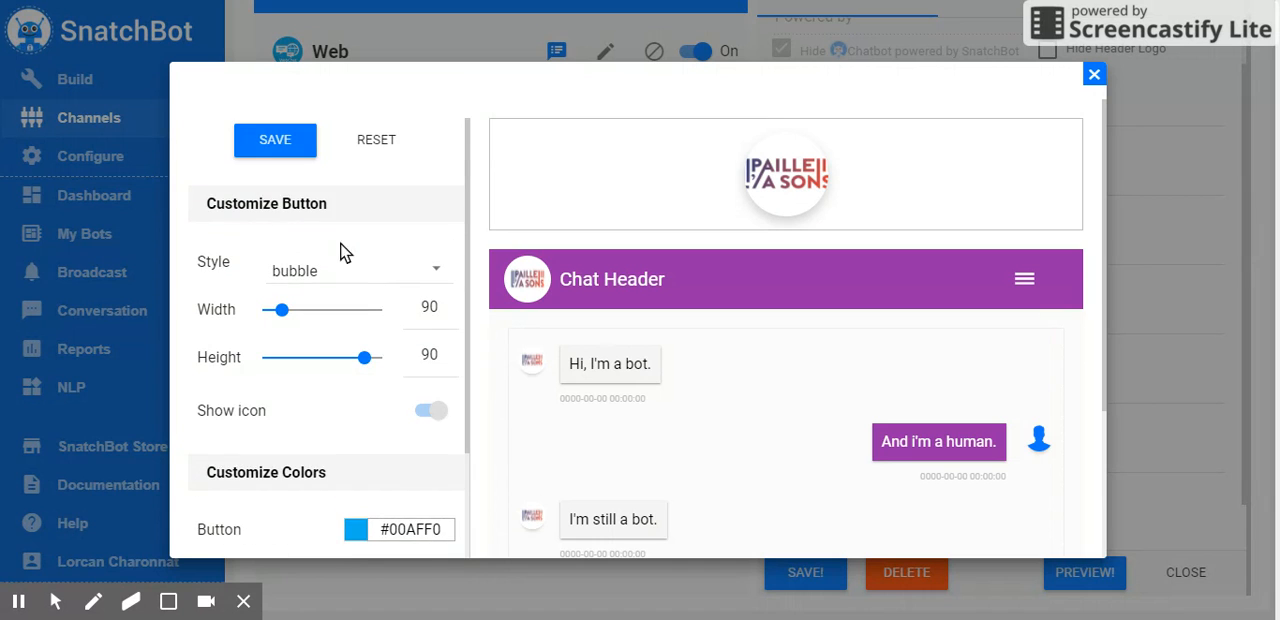
left_click(274, 138)
left_click(1094, 74)
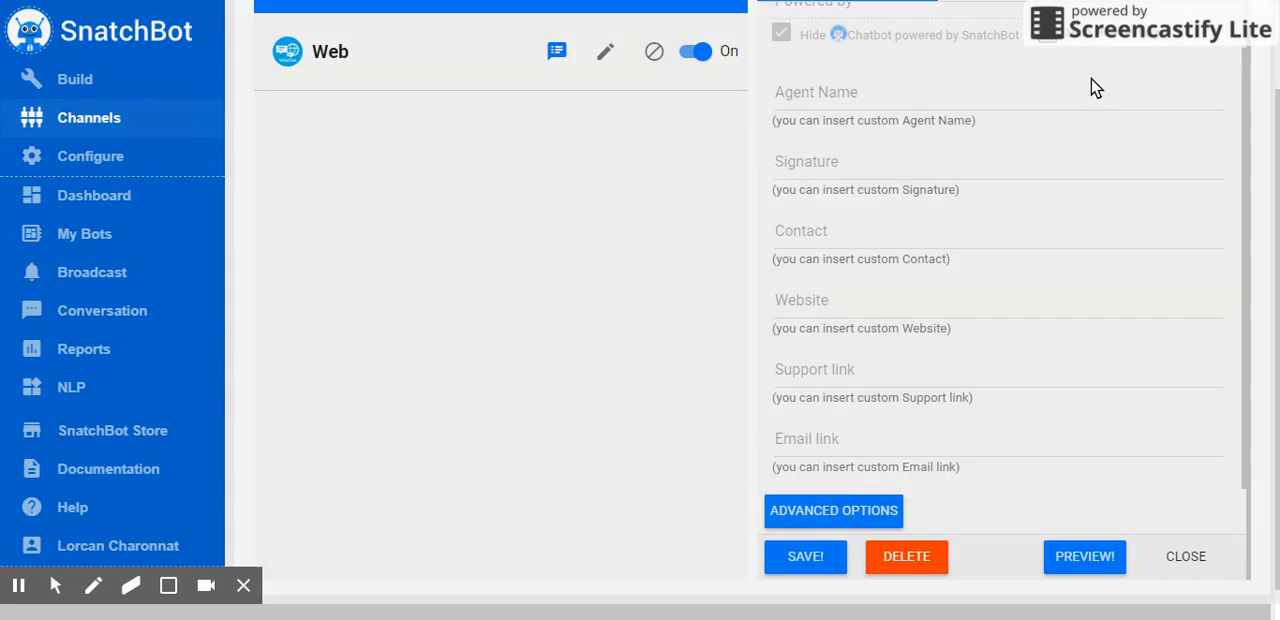